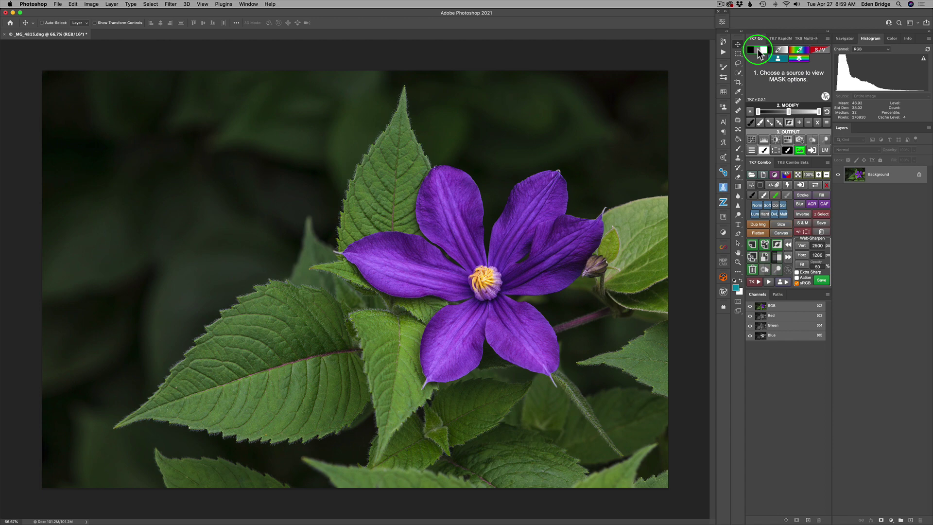
Start a Lum luminosity-mask preview of the clematis and compare several Mids zones
{"action": "left_click", "coordinate": [759, 51]}
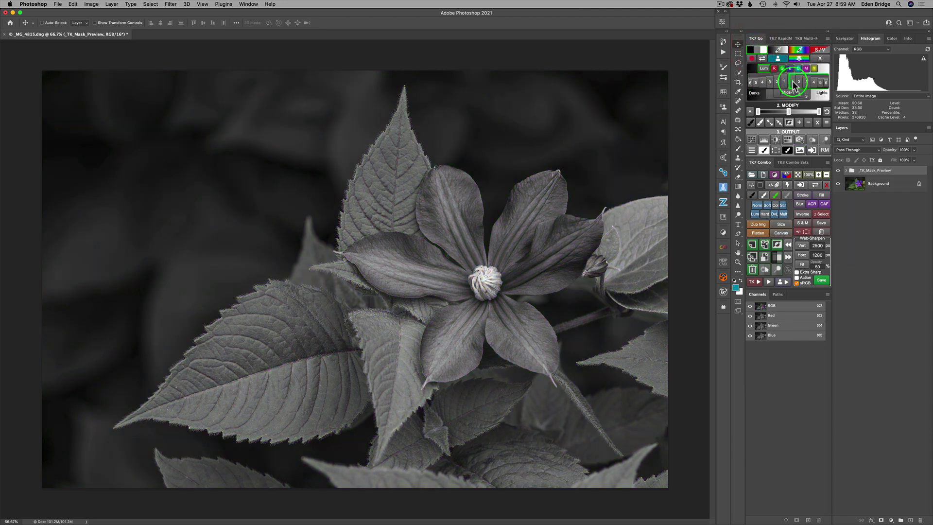
{"action": "left_click", "coordinate": [793, 88]}
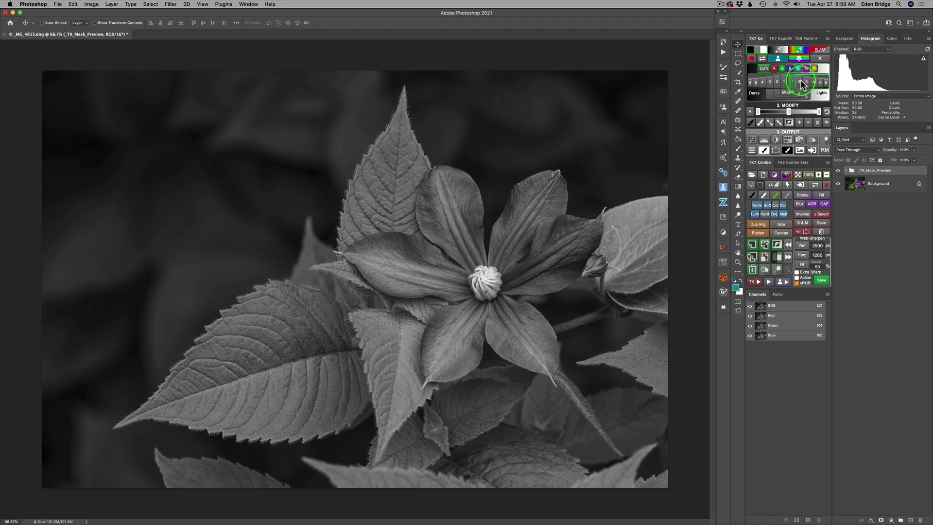
{"action": "left_click", "coordinate": [806, 85]}
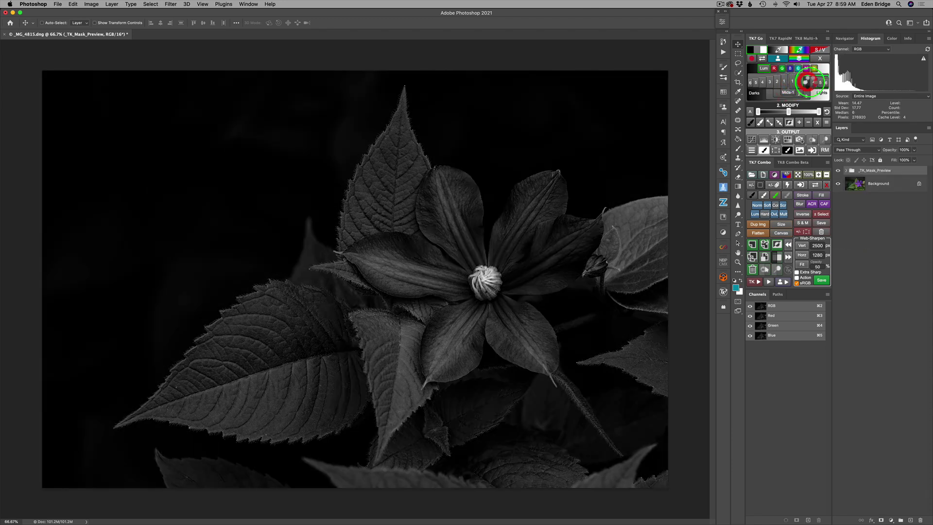
{"action": "left_click", "coordinate": [793, 86]}
{"action": "left_click", "coordinate": [789, 86]}
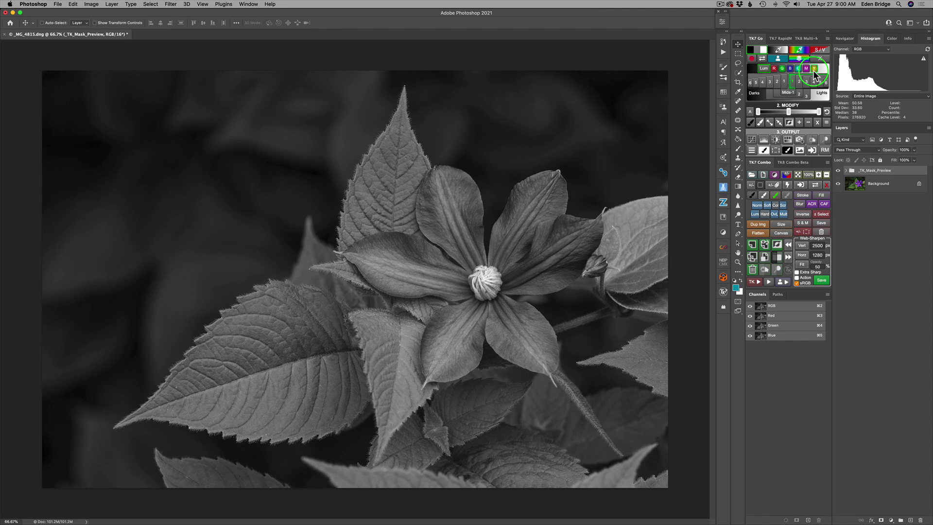
Compare the mask preview built from the luminosity, blue and red channel sources
{"action": "left_click", "coordinate": [764, 69]}
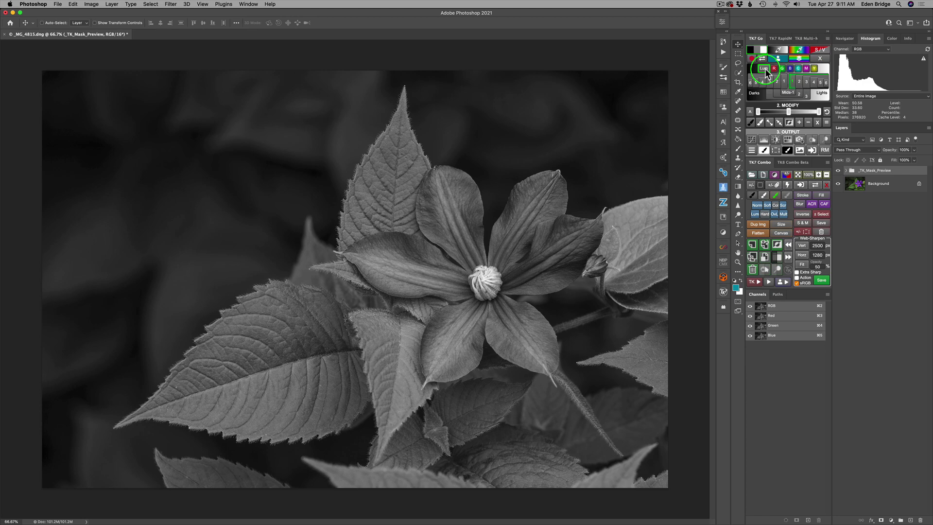
{"action": "left_click", "coordinate": [788, 69]}
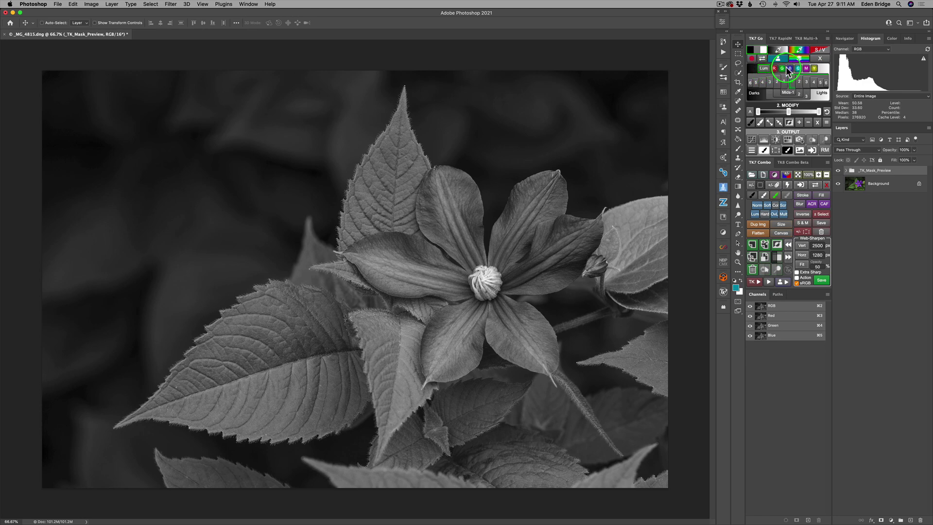
{"action": "left_click", "coordinate": [764, 69]}
{"action": "left_click", "coordinate": [775, 69]}
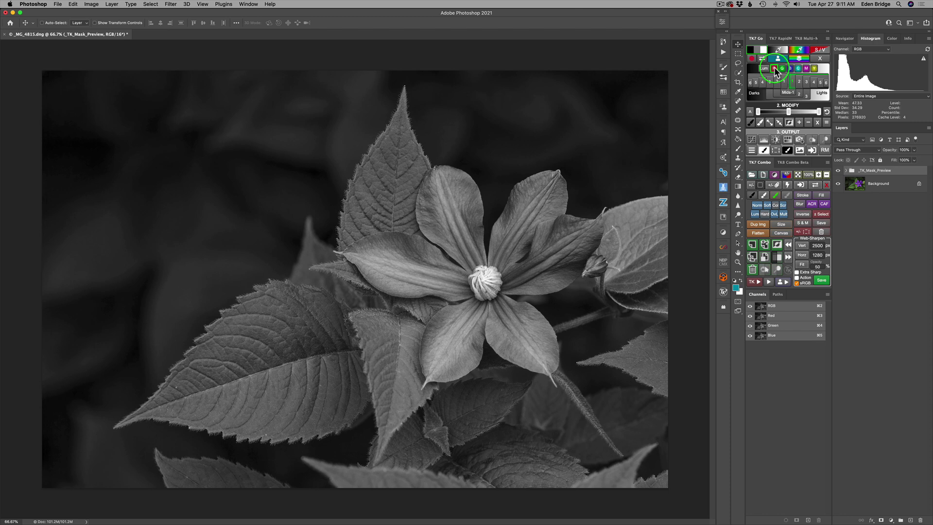
{"action": "left_click", "coordinate": [775, 70]}
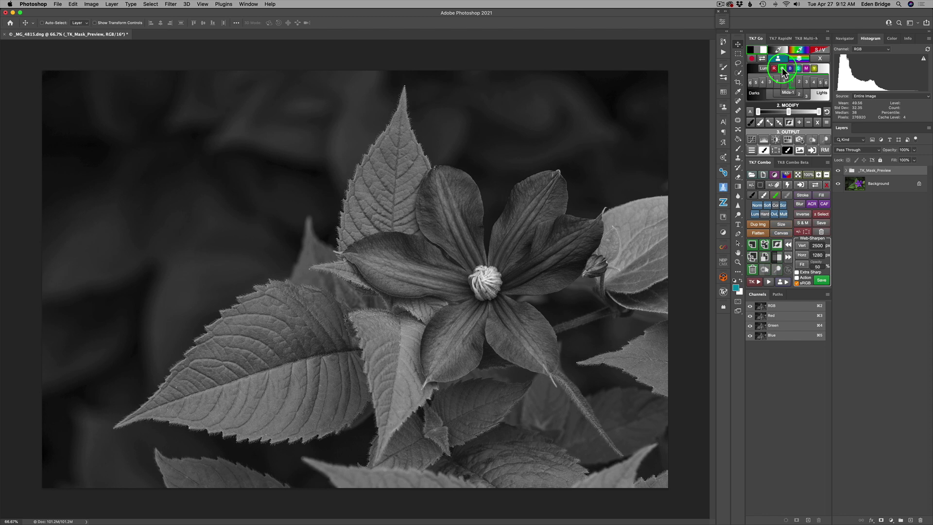
Compare the blue, cyan, magenta and yellow channel masks, settling on blue
{"action": "left_click", "coordinate": [790, 69]}
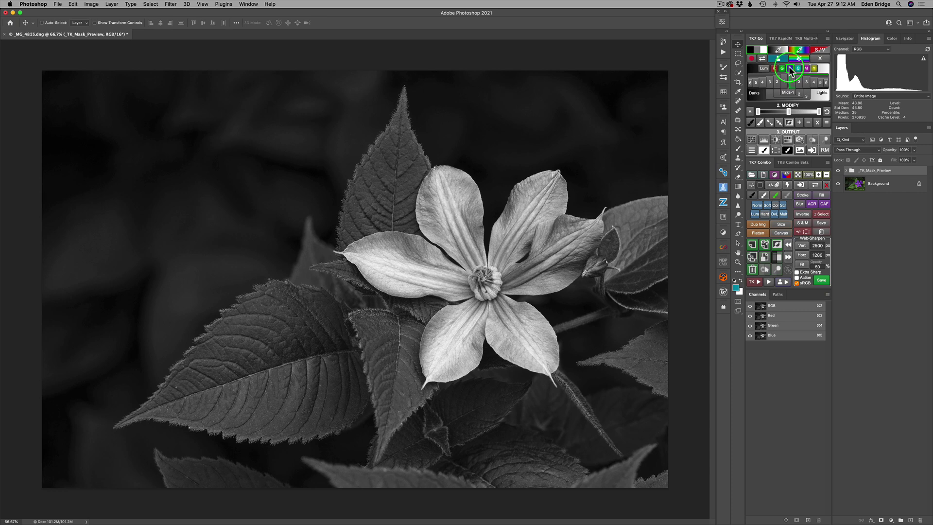
{"action": "left_click", "coordinate": [798, 69]}
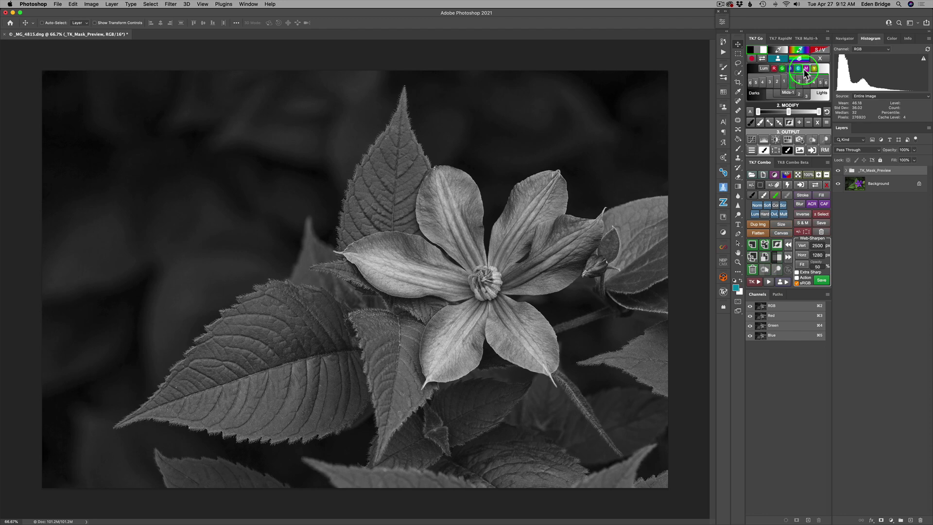
{"action": "left_click", "coordinate": [805, 70]}
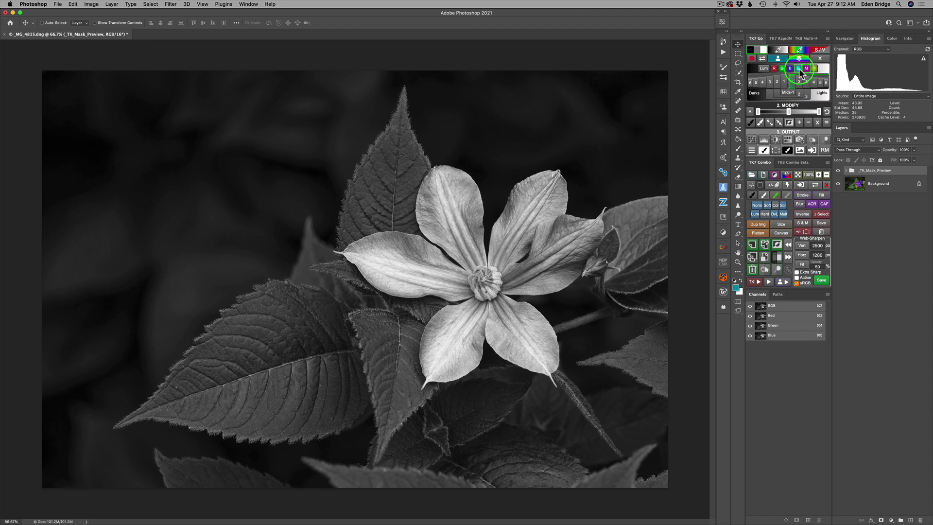
{"action": "left_click", "coordinate": [790, 70]}
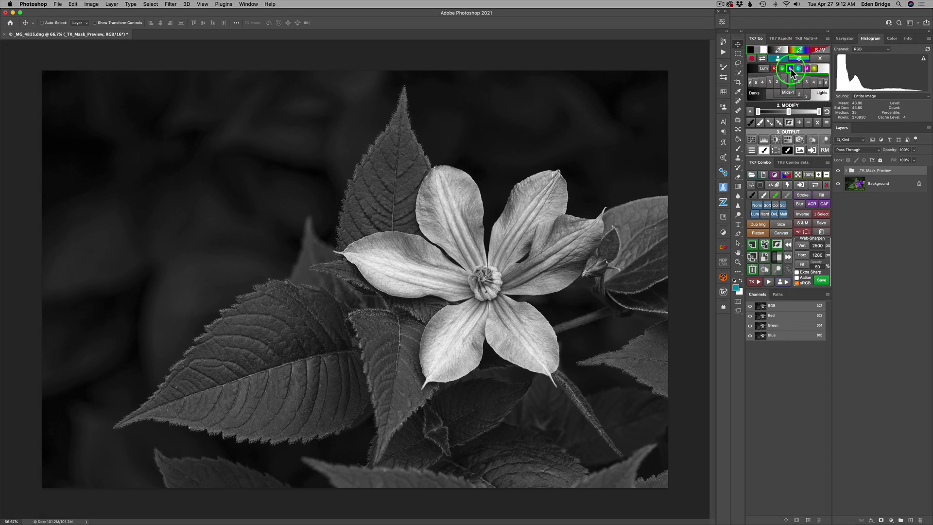
{"action": "left_click", "coordinate": [805, 69]}
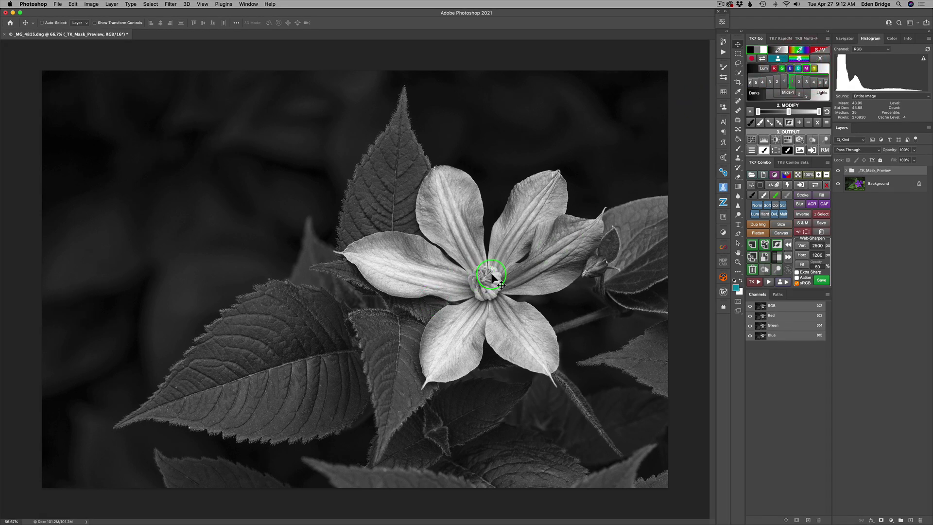
{"action": "left_click", "coordinate": [791, 68]}
{"action": "left_click", "coordinate": [815, 69]}
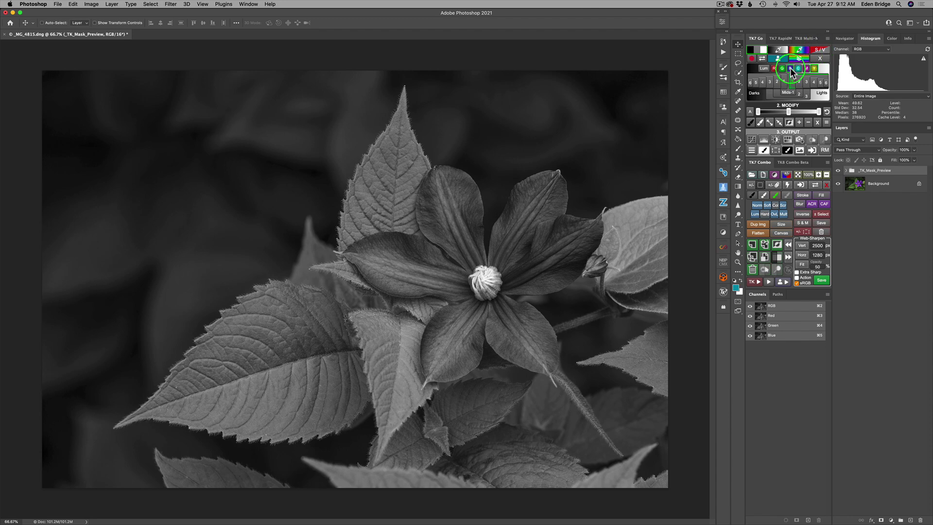
{"action": "left_click", "coordinate": [790, 68]}
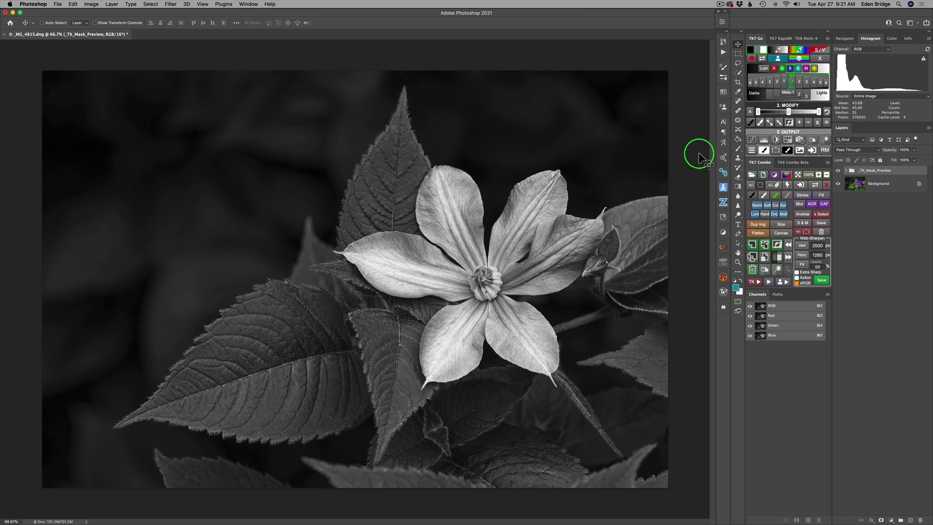
Darken the mask midtones, moving the Modify midpoint from 0.98 to about 0.61
{"action": "left_click", "coordinate": [789, 112]}
{"action": "mouse_move", "coordinate": [789, 113]}
{"action": "left_mouse_down"}
{"action": "mouse_move", "coordinate": [800, 114]}
{"action": "mouse_move", "coordinate": [781, 114]}
{"action": "mouse_move", "coordinate": [800, 114]}
{"action": "mouse_move", "coordinate": [784, 113]}
{"action": "mouse_move", "coordinate": [793, 110]}
{"action": "left_mouse_up"}
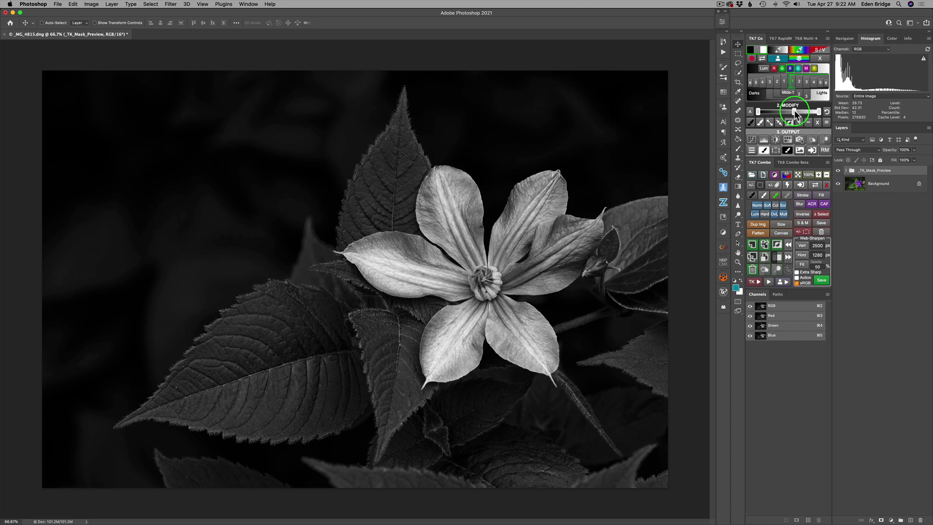
Ease the Modify midpoint back slightly to recover a little background detail
{"action": "left_click_drag", "start_coordinate": [793, 112], "coordinate": [792, 113]}
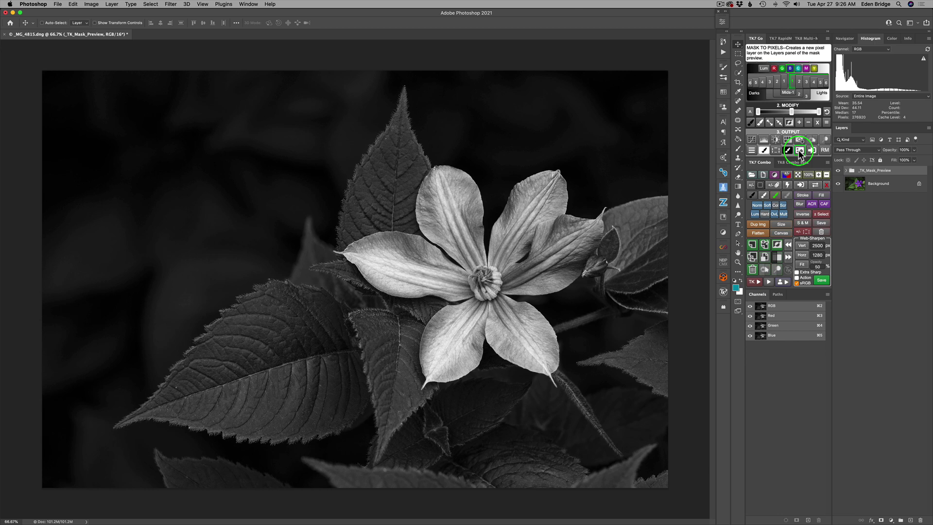
Convert the mask into a BW Conversion TK7 Go pixel layer and hide it
{"action": "left_click", "coordinate": [799, 152]}
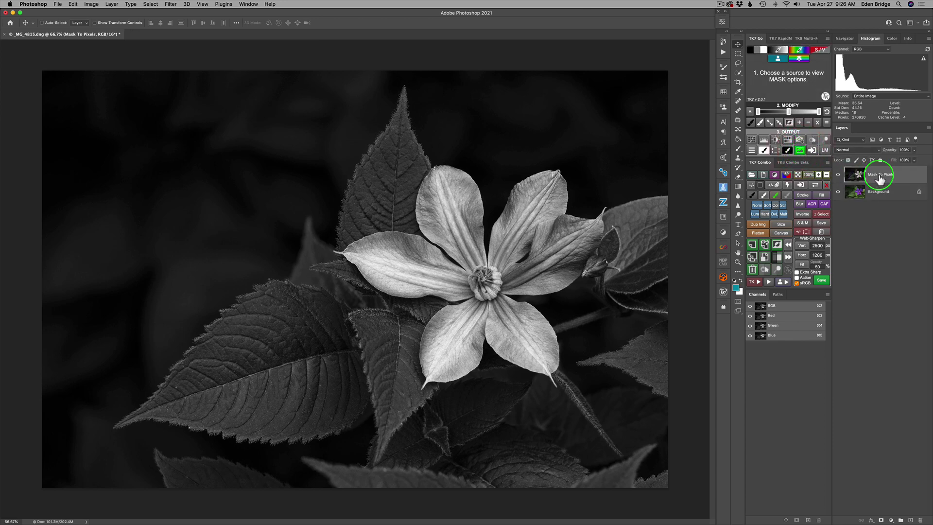
{"action": "left_click", "coordinate": [838, 176]}
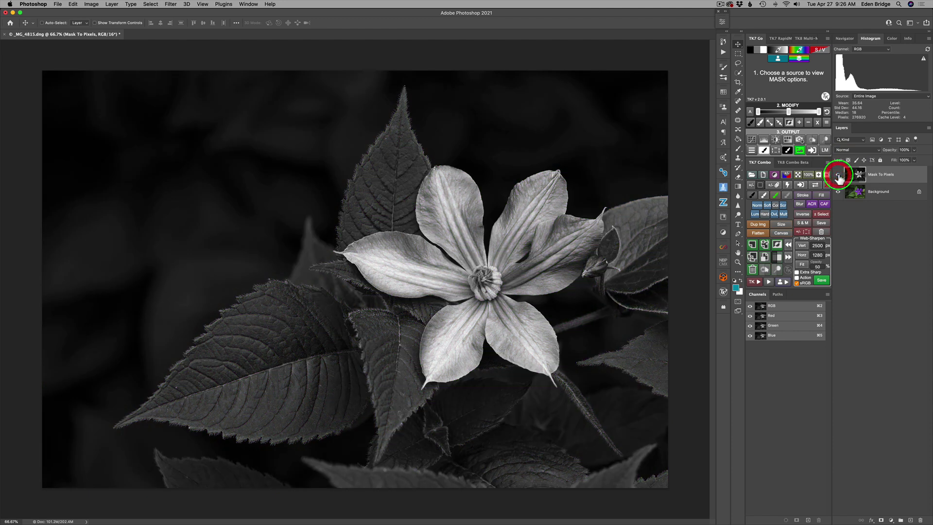
{"action": "left_click", "coordinate": [837, 175]}
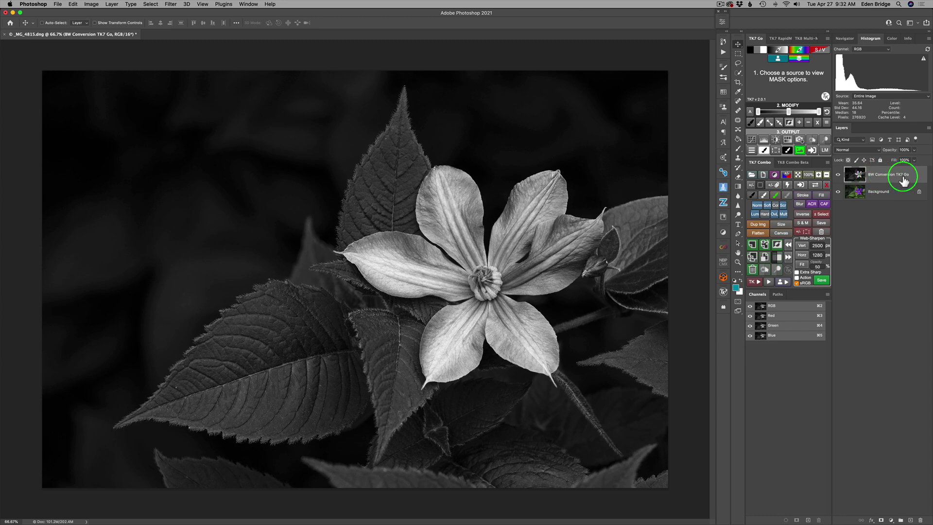
{"action": "left_click", "coordinate": [837, 176]}
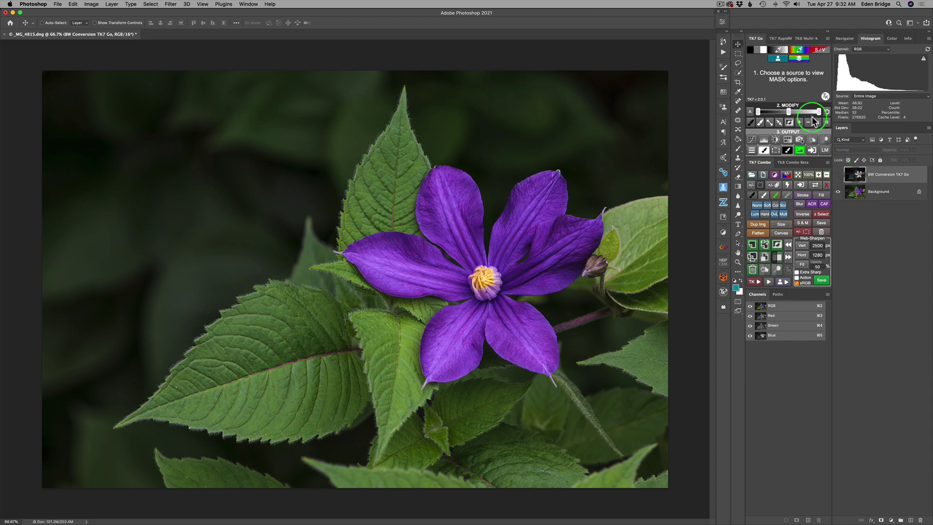
{"action": "left_click", "coordinate": [805, 39]}
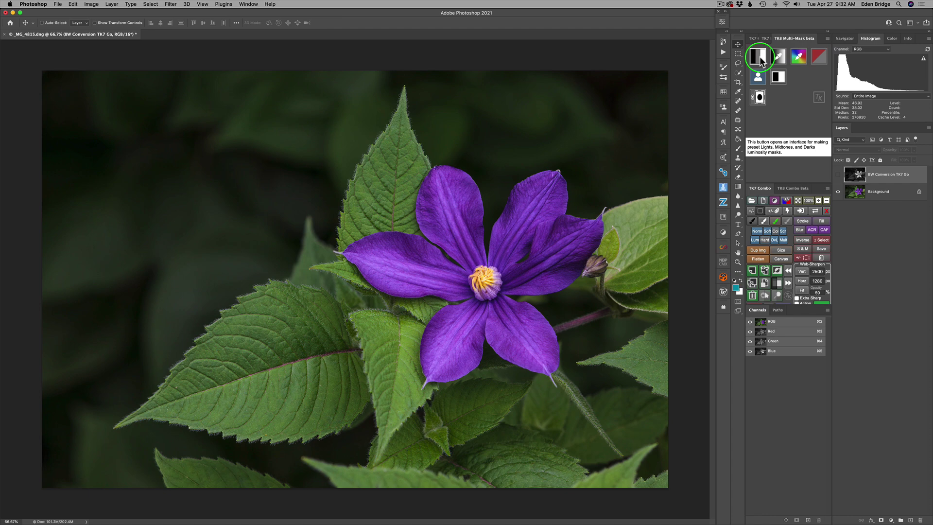
Build TK8 luminosity masks and compare R, G, B, C and Y sources, settling on blue
{"action": "left_click", "coordinate": [760, 58]}
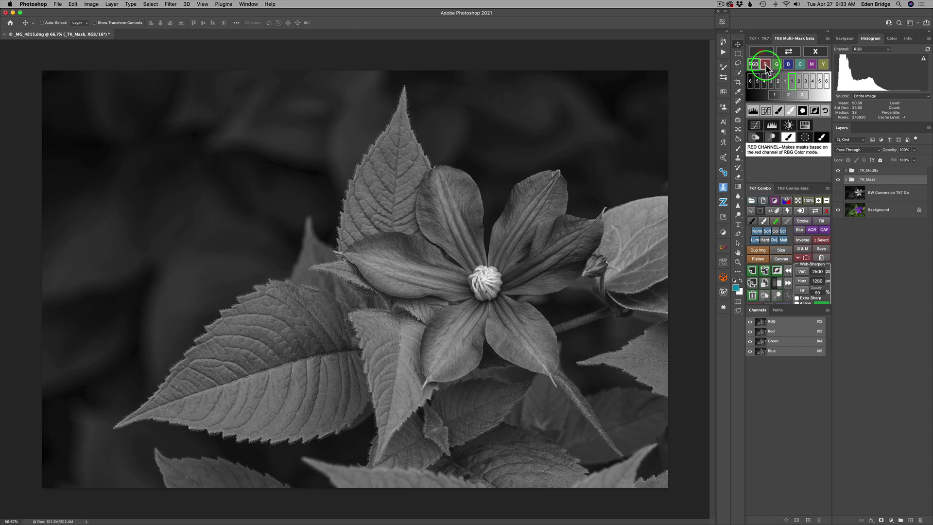
{"action": "left_click", "coordinate": [765, 65]}
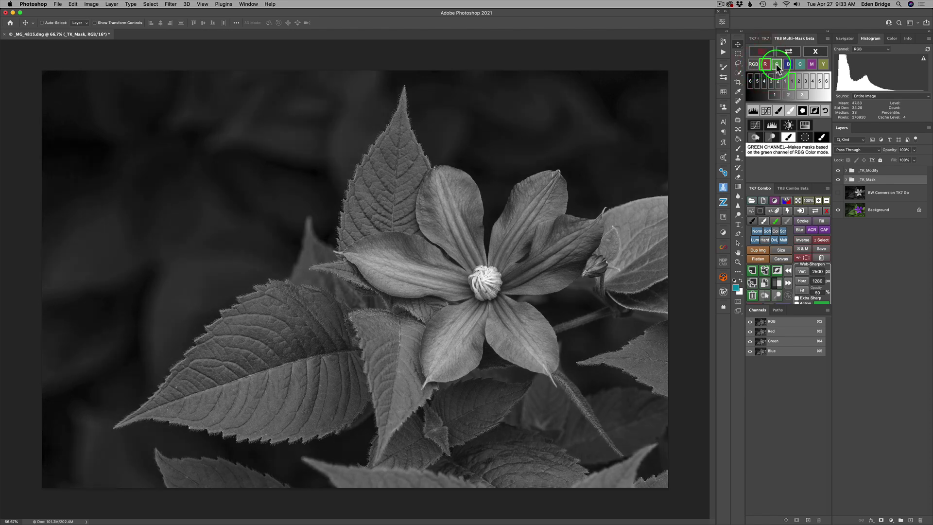
{"action": "left_click", "coordinate": [777, 65]}
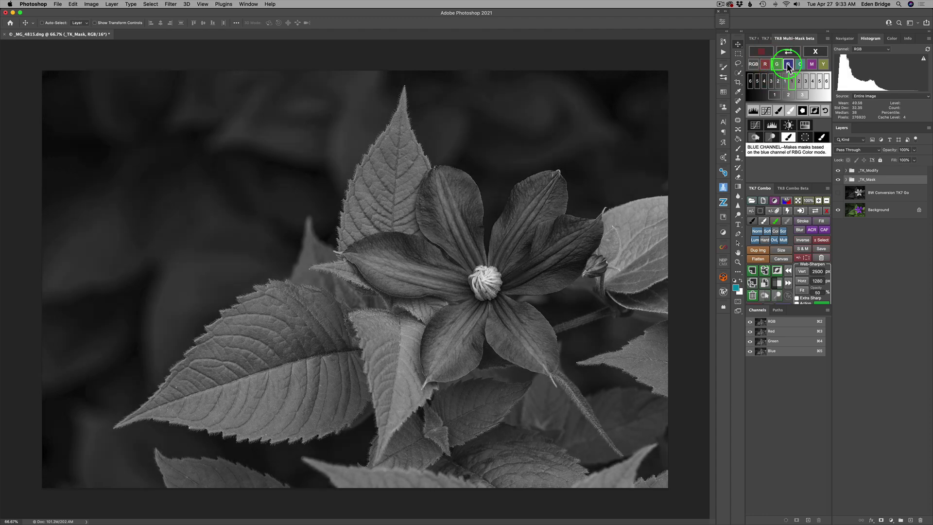
{"action": "left_click", "coordinate": [788, 65]}
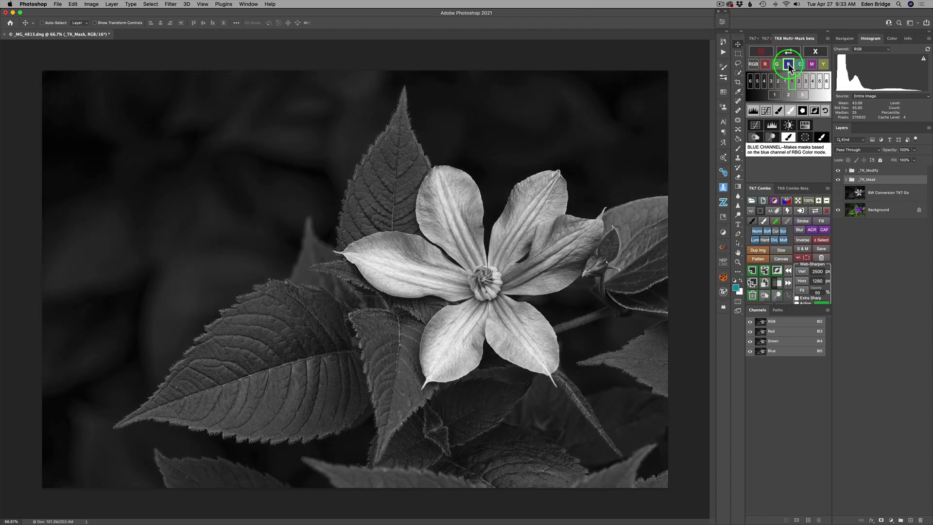
{"action": "left_click", "coordinate": [800, 65]}
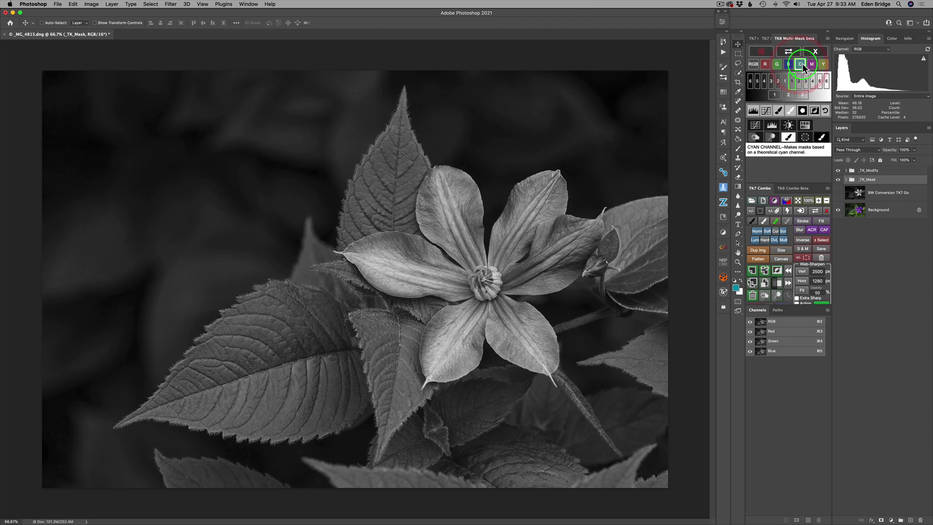
{"action": "left_click", "coordinate": [823, 65]}
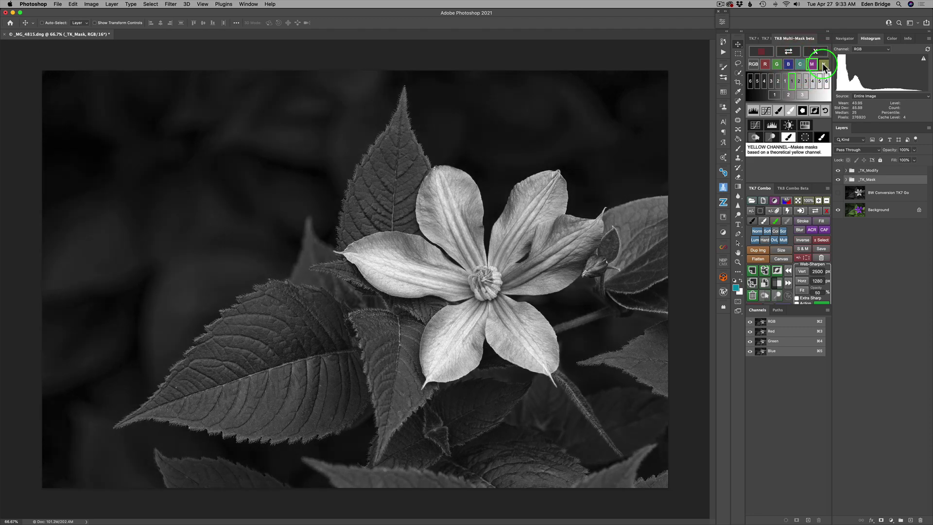
{"action": "left_click", "coordinate": [822, 65]}
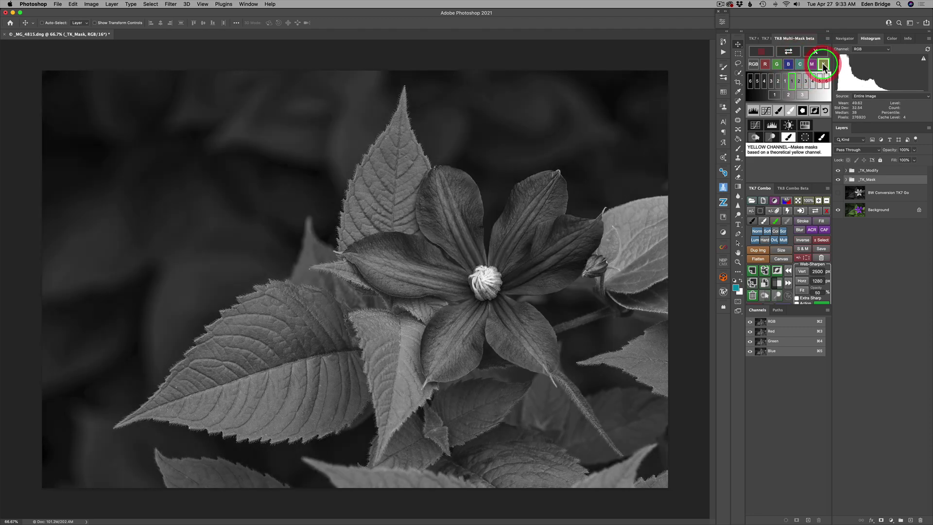
{"action": "left_click", "coordinate": [788, 65]}
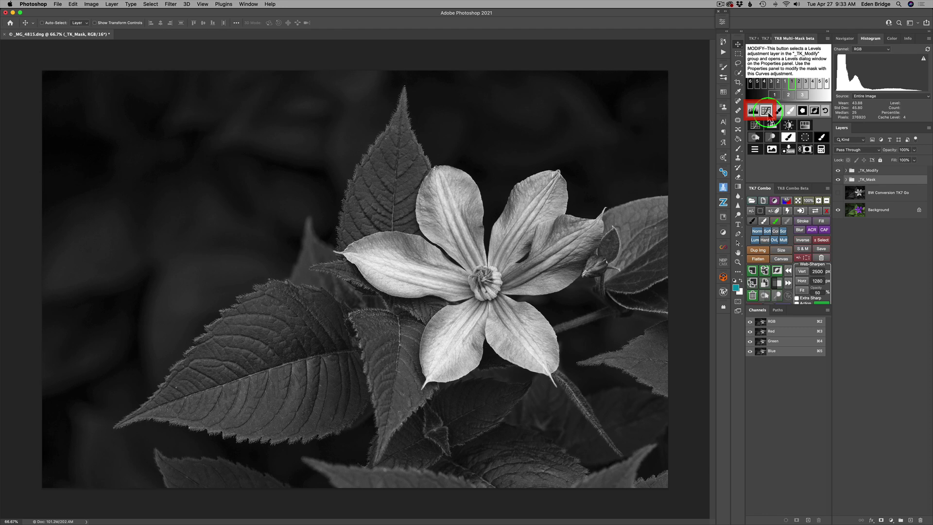
Add Levels and Curves modify adjustments and enable the Curves on-image targeted adjustment
{"action": "left_click", "coordinate": [767, 111]}
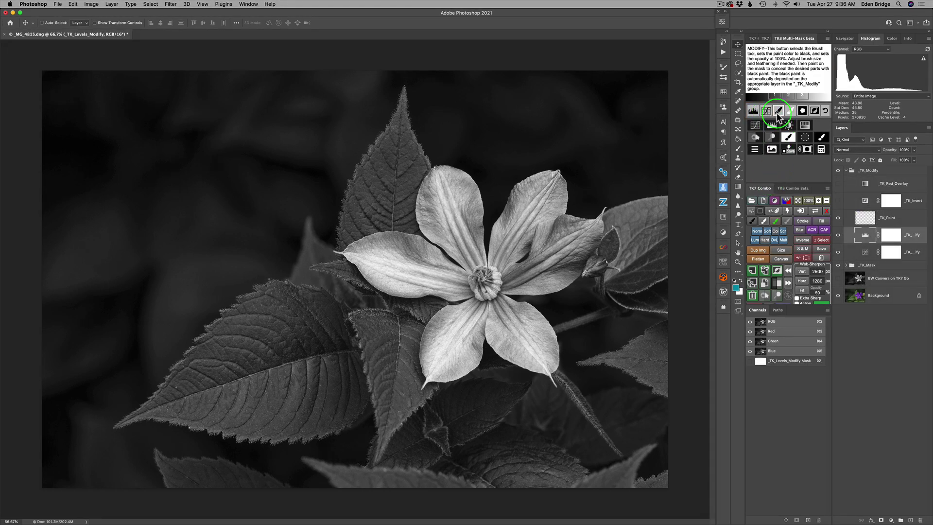
{"action": "left_click", "coordinate": [766, 111]}
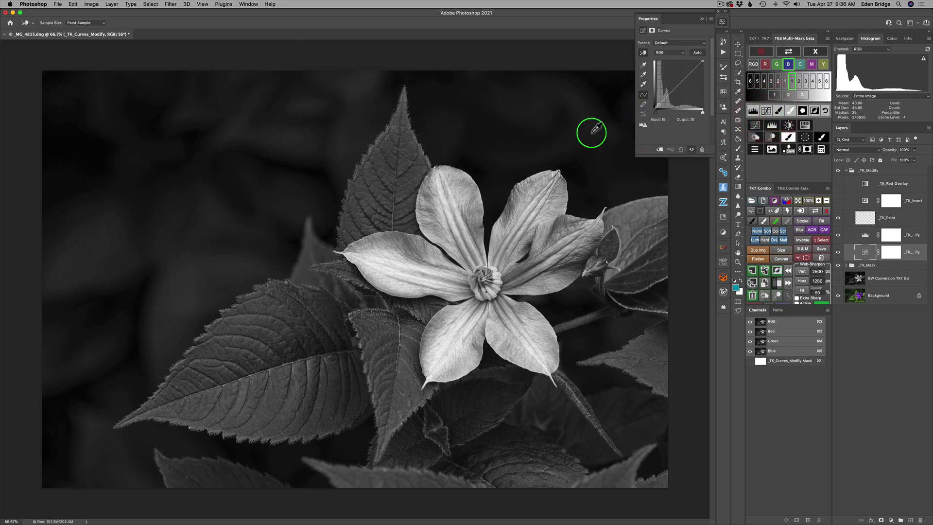
{"action": "left_click", "coordinate": [643, 53]}
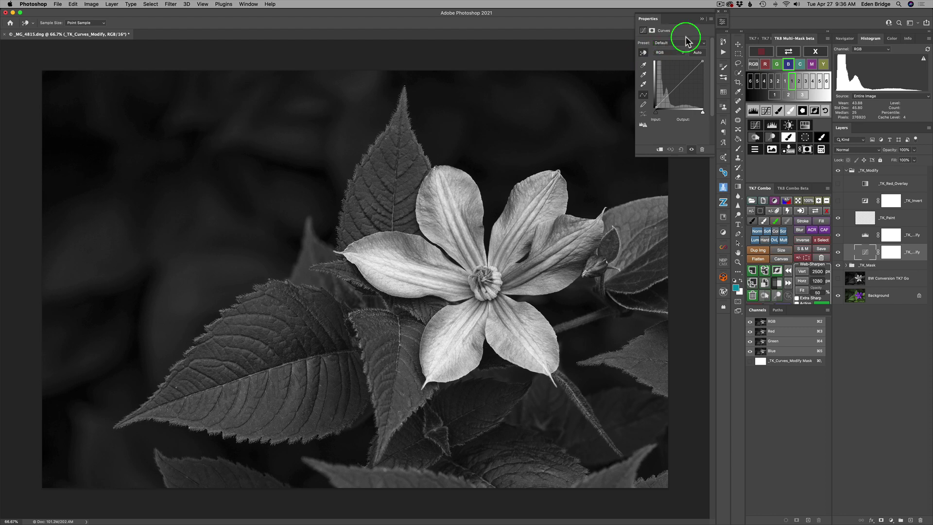
{"action": "left_click", "coordinate": [710, 20]}
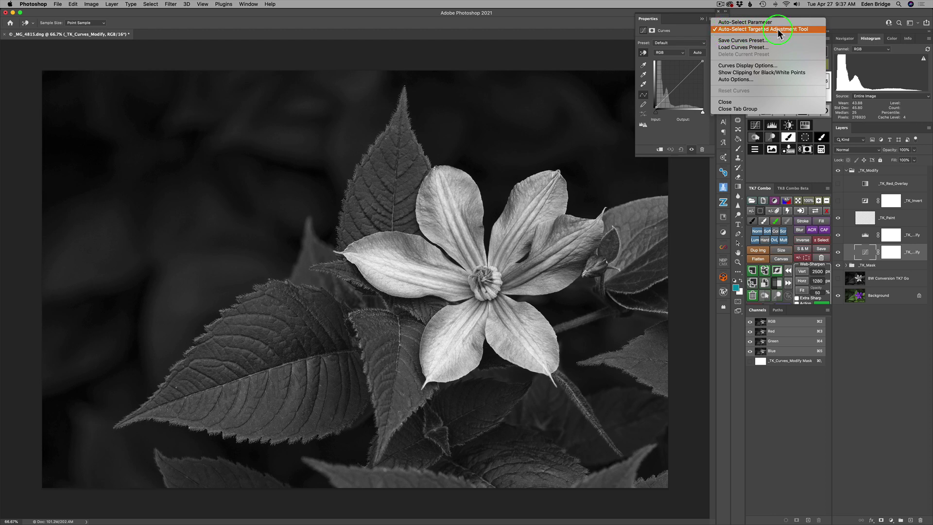
{"action": "left_click", "coordinate": [604, 22]}
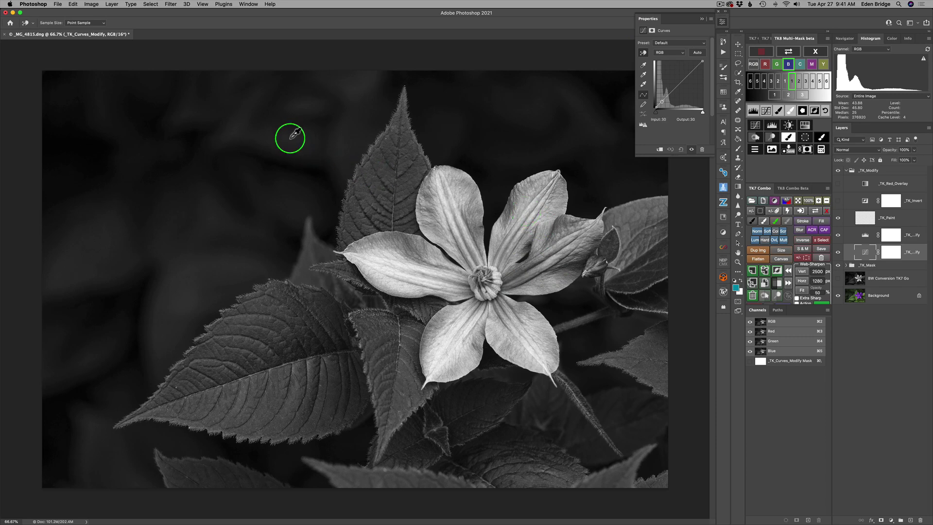
Set curve points on the background, petals and flower centre, deepening the dark background
{"action": "left_click_drag", "start_coordinate": [292, 136], "coordinate": [292, 140]}
{"action": "left_click_drag", "start_coordinate": [453, 187], "coordinate": [454, 189]}
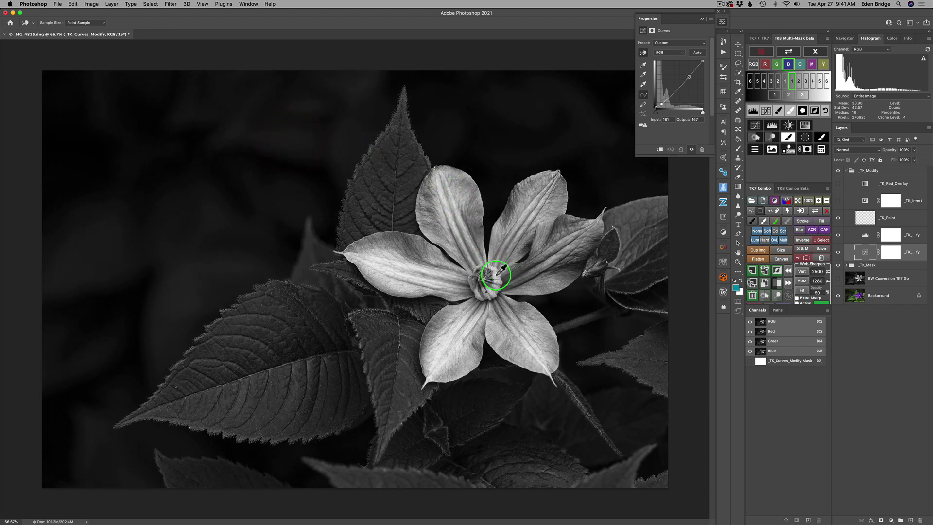
{"action": "left_click_drag", "start_coordinate": [498, 273], "coordinate": [498, 268]}
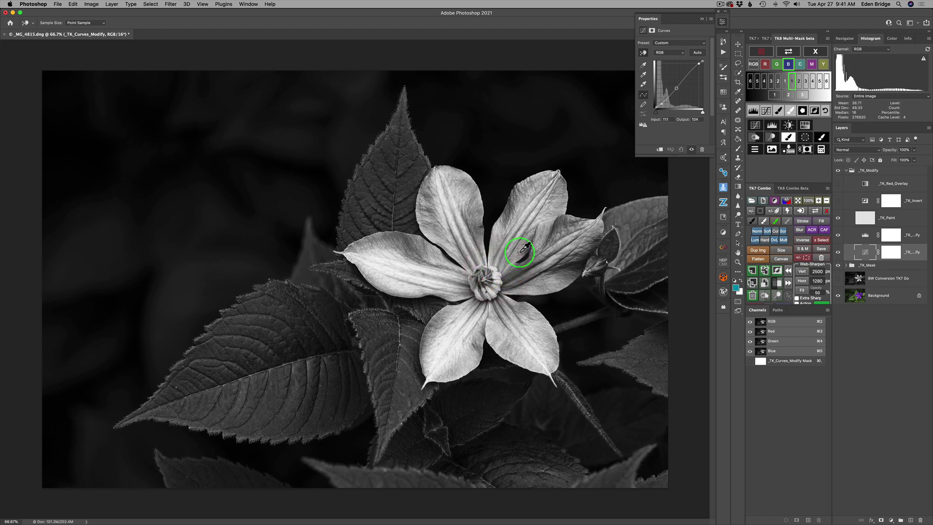
{"action": "left_click", "coordinate": [515, 204]}
{"action": "left_click_drag", "start_coordinate": [514, 204], "coordinate": [513, 207]}
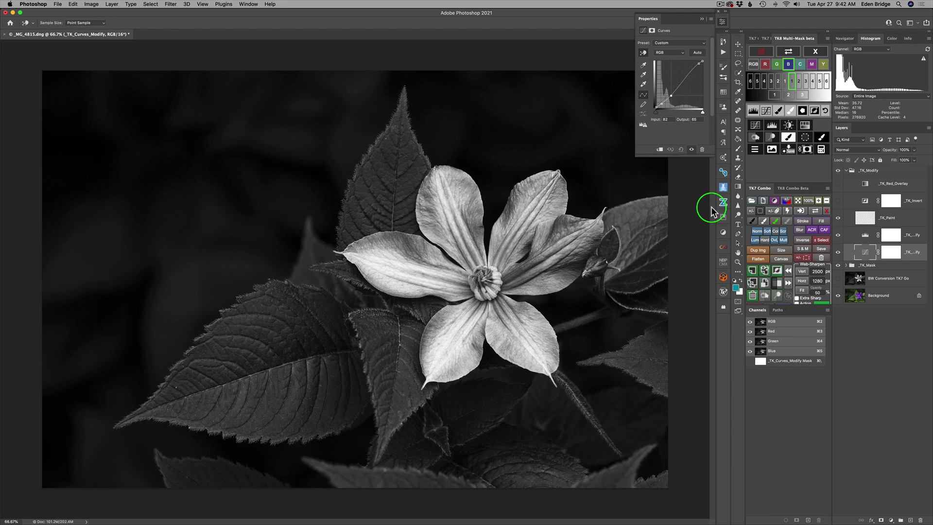
Output the adjusted mask as a Mask To Pixels layer and compare it with BW Conversion TK7 Go
{"action": "left_click", "coordinate": [772, 150]}
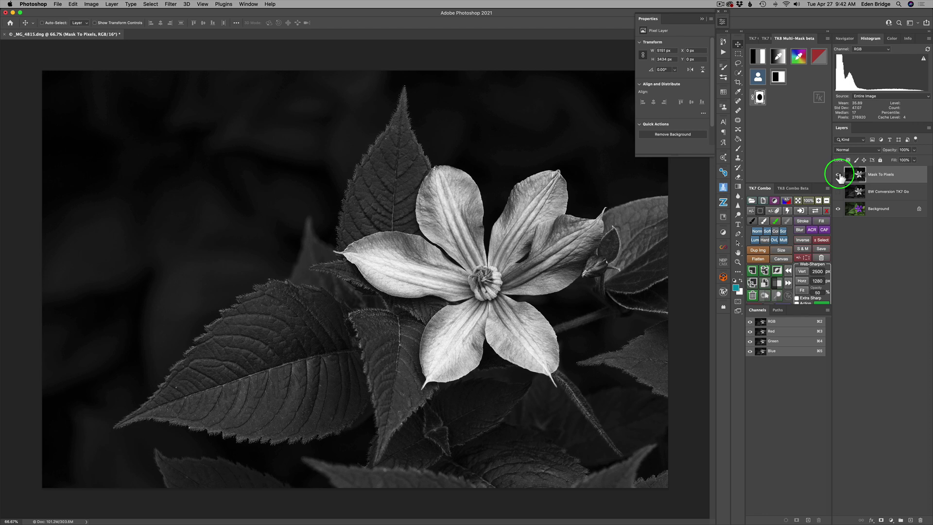
{"action": "left_click", "coordinate": [722, 22]}
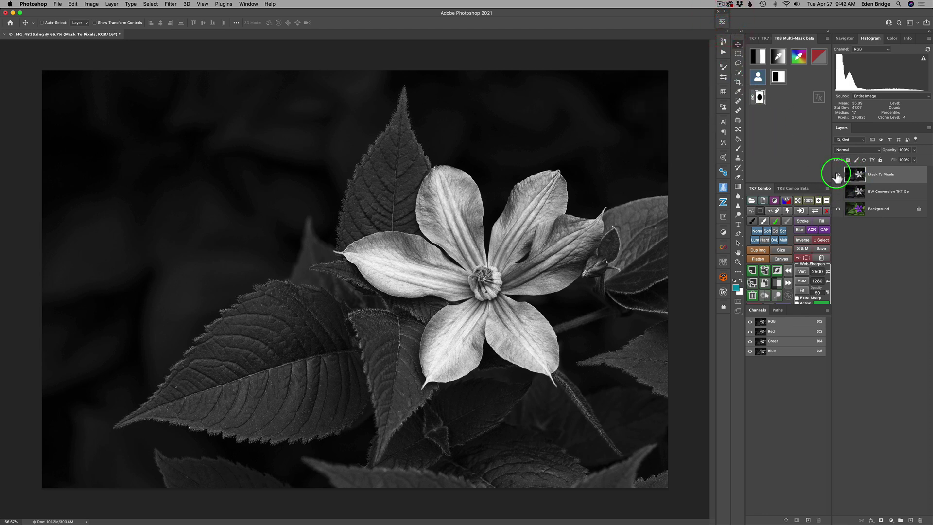
{"action": "left_click", "coordinate": [836, 175]}
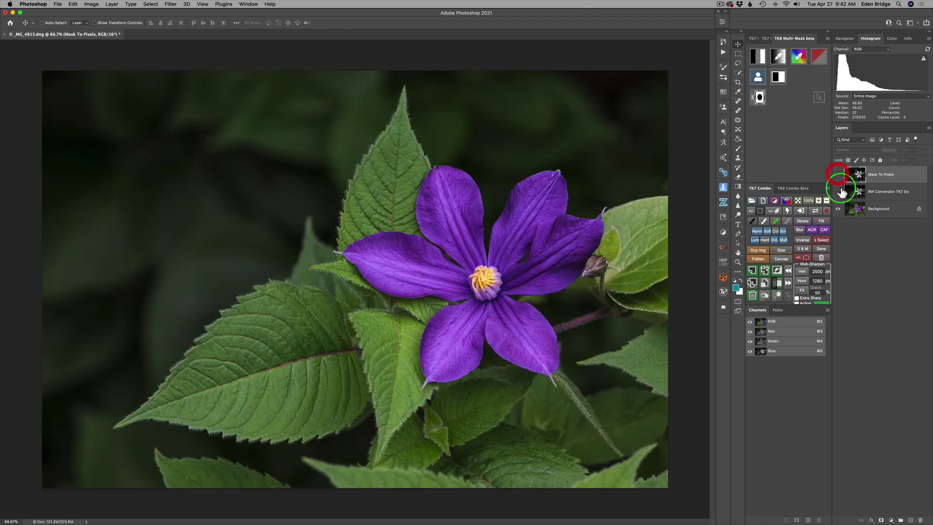
{"action": "left_click", "coordinate": [838, 192]}
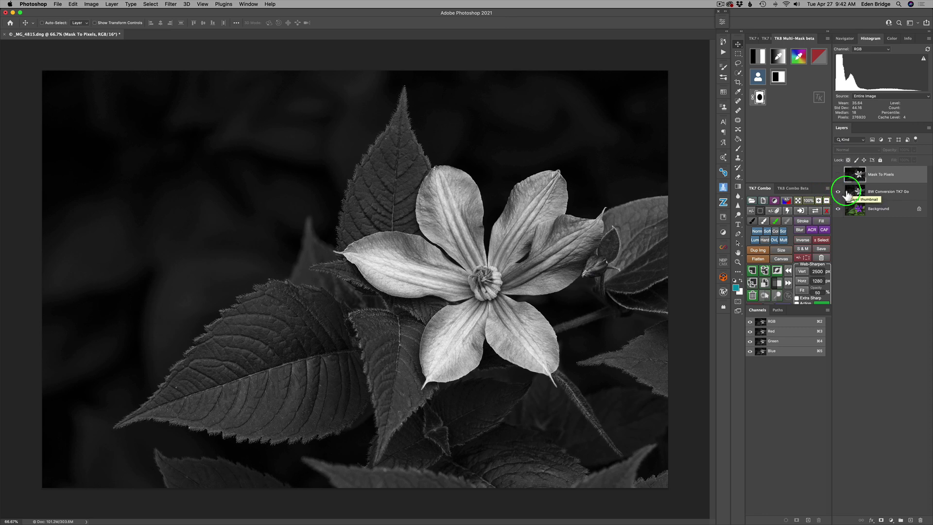
{"action": "left_click", "coordinate": [837, 174]}
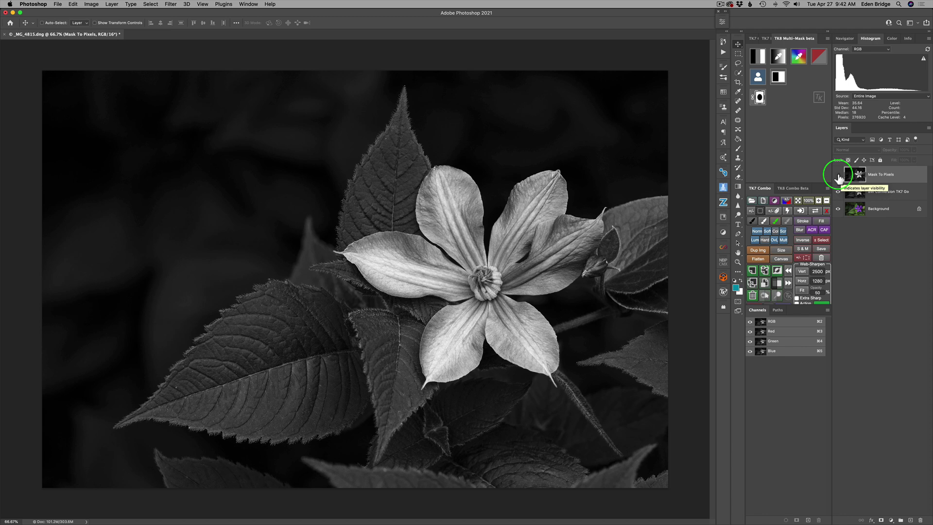
{"action": "left_click", "coordinate": [838, 175]}
{"action": "left_click", "coordinate": [838, 175]}
{"action": "left_click", "coordinate": [837, 176]}
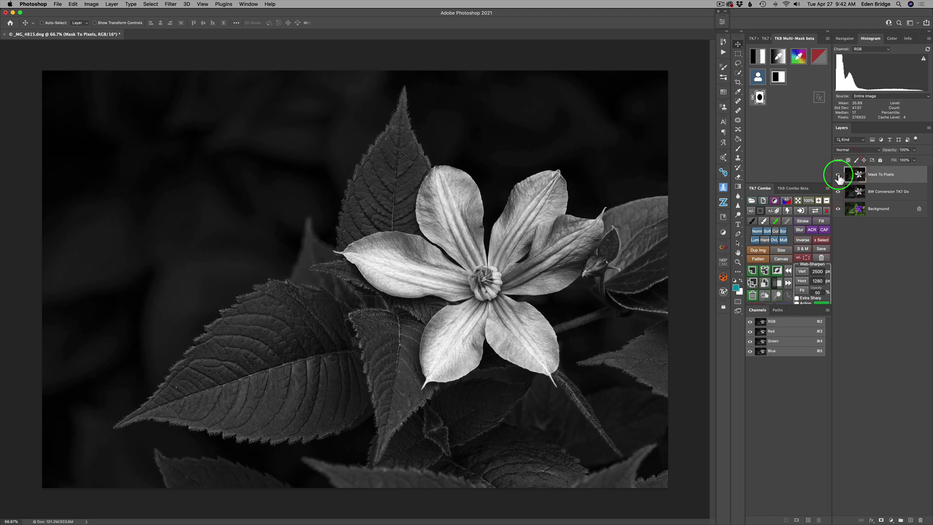